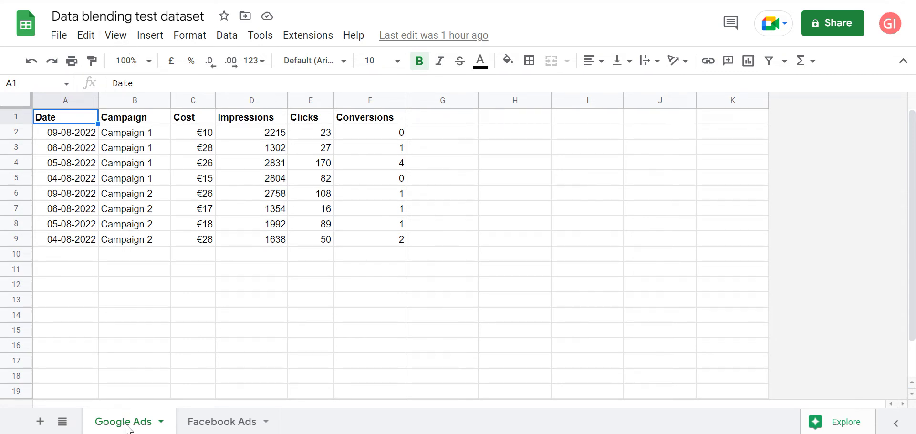
- Compare the Facebook Ads and Google Ads sheets, checking their Cost and Impressions columns
click(205, 418)
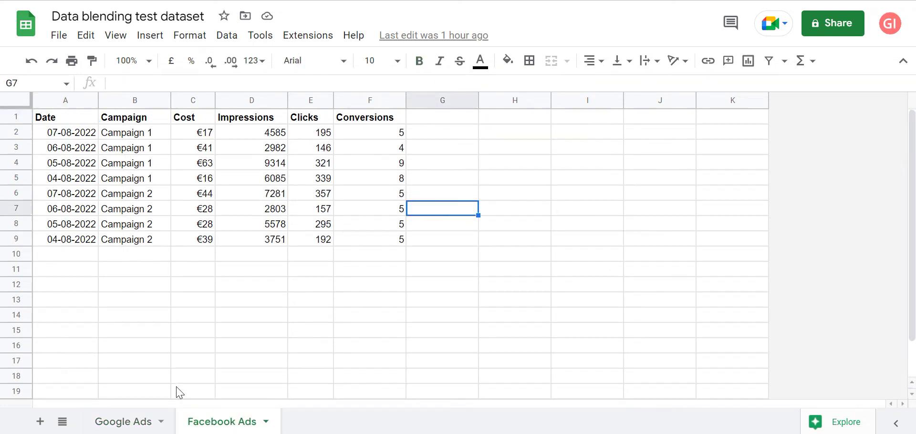
click(125, 422)
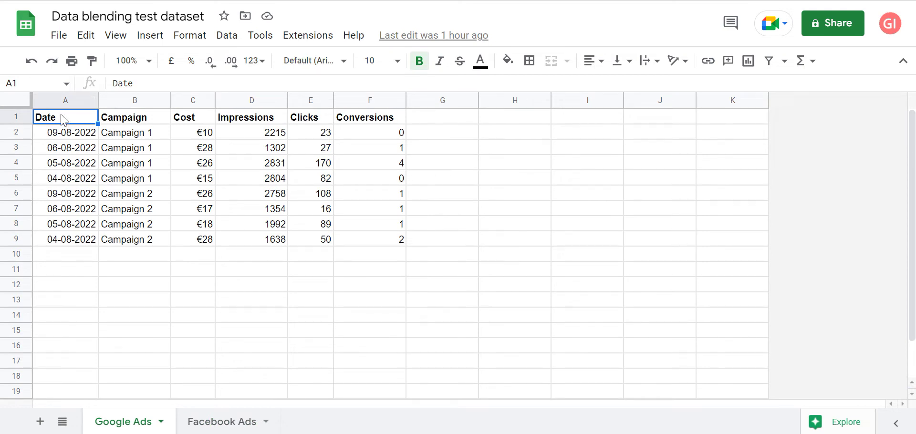
click(180, 114)
click(269, 121)
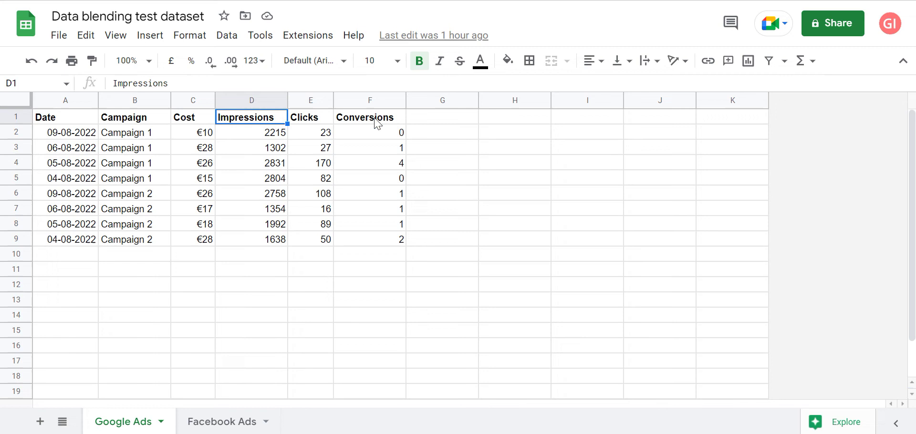
click(197, 426)
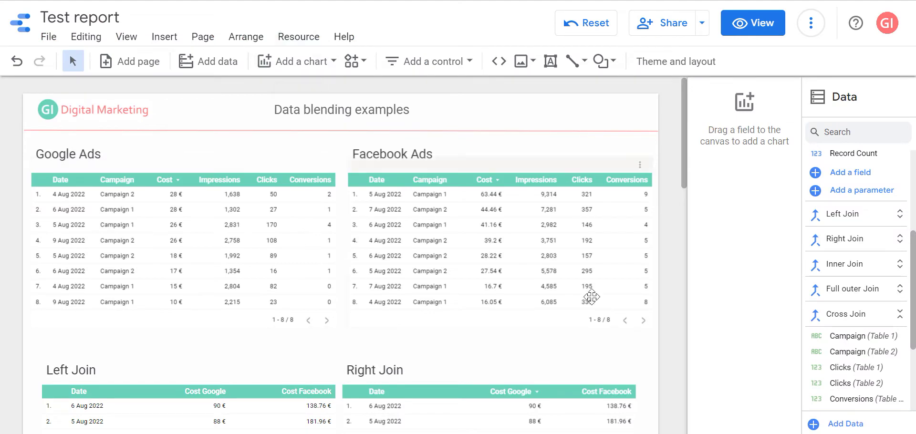
click(309, 42)
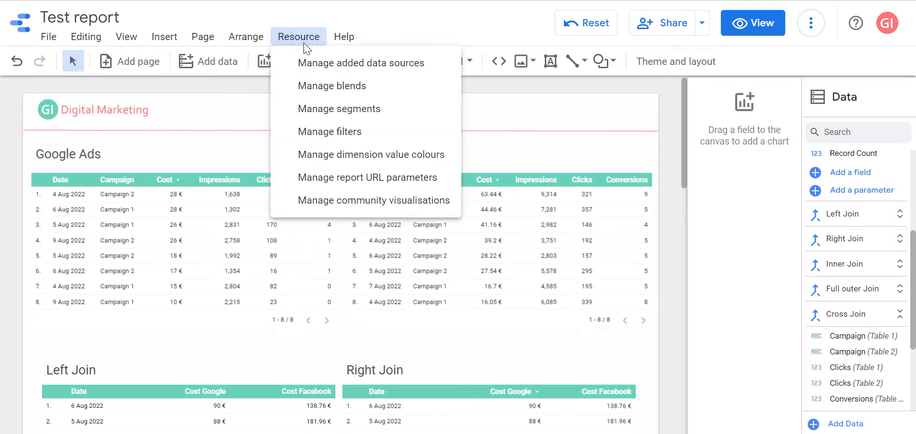
click(310, 63)
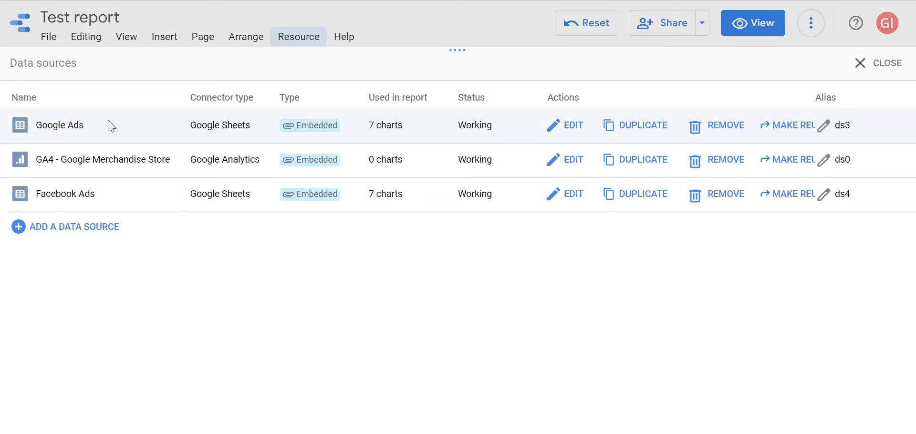
click(572, 125)
click(112, 68)
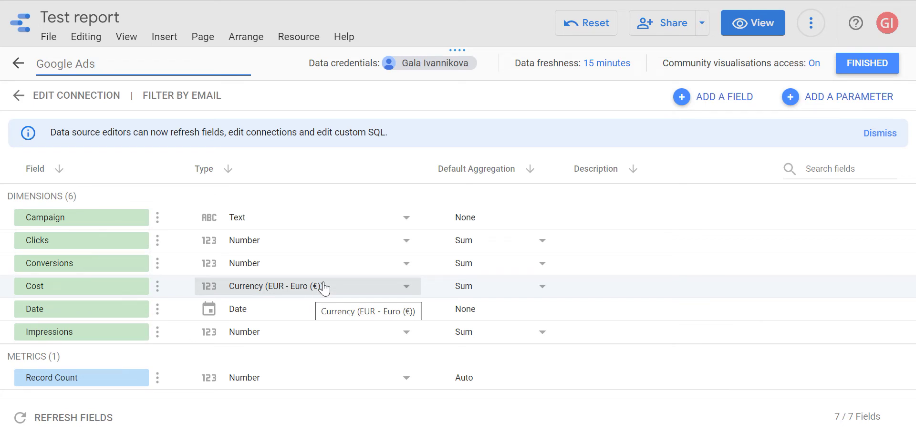
click(873, 65)
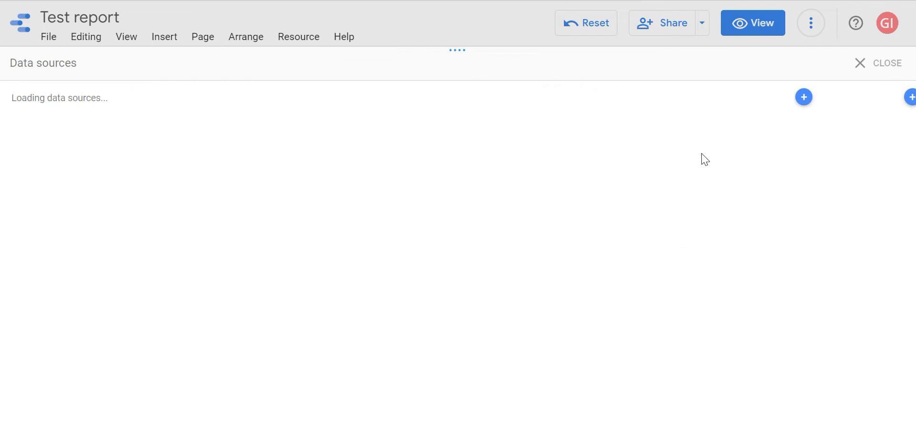
click(872, 65)
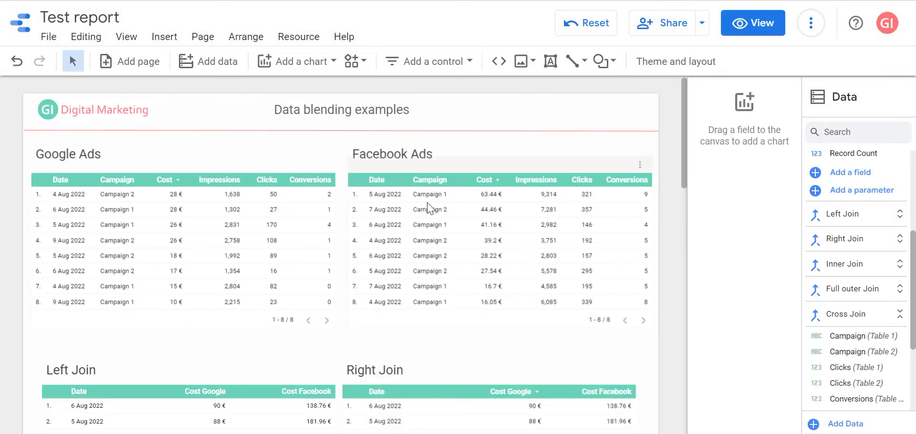
- Remove the Campaign dimension from the Google Ads and Facebook Ads tables
click(122, 171)
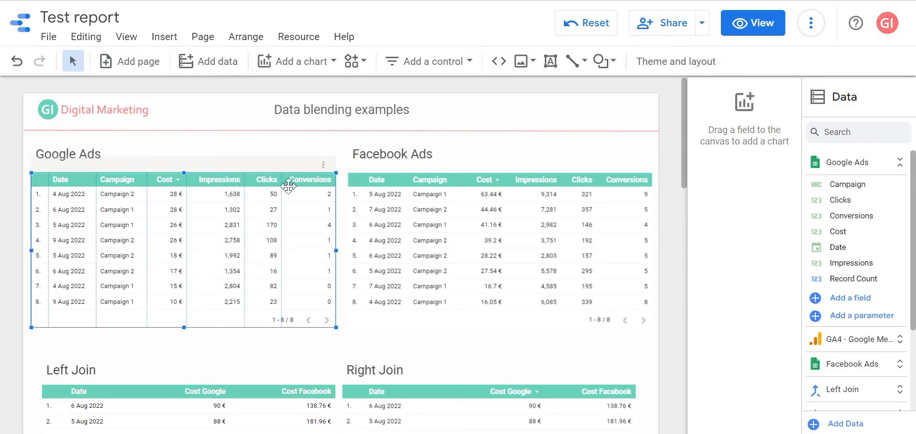
click(408, 180)
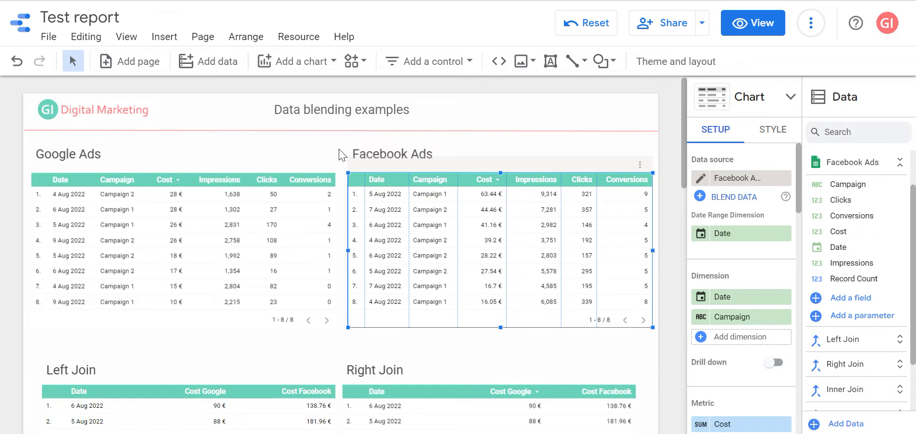
click(128, 184)
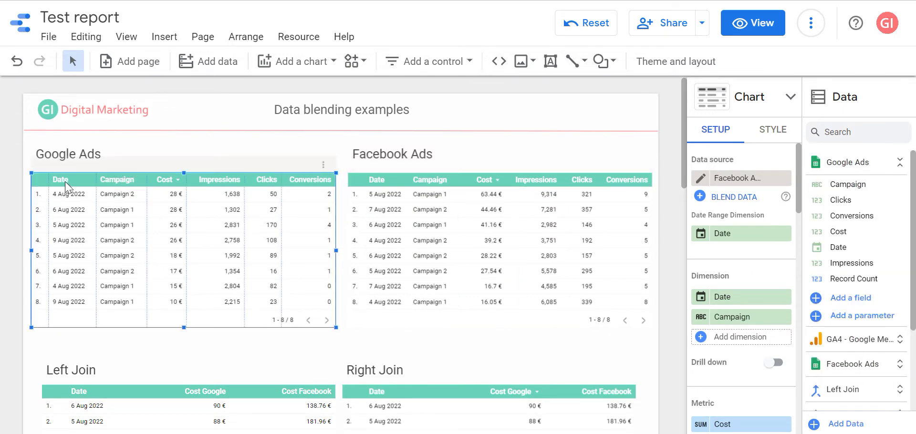
click(65, 181)
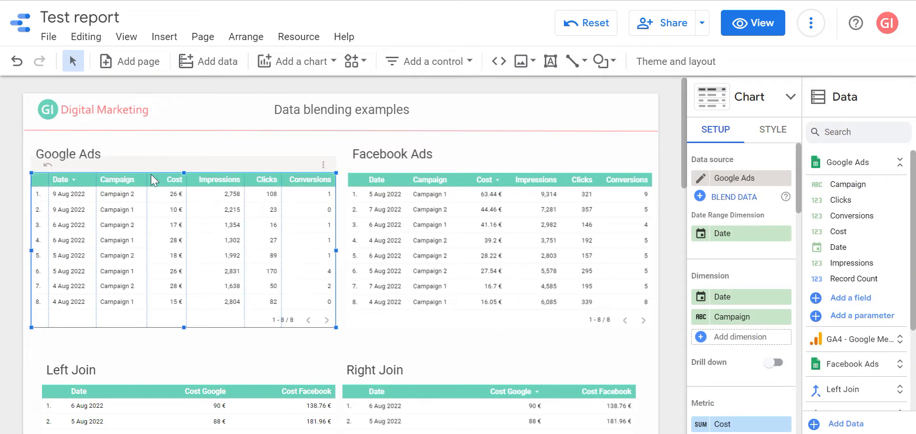
mouse_move(740, 317)
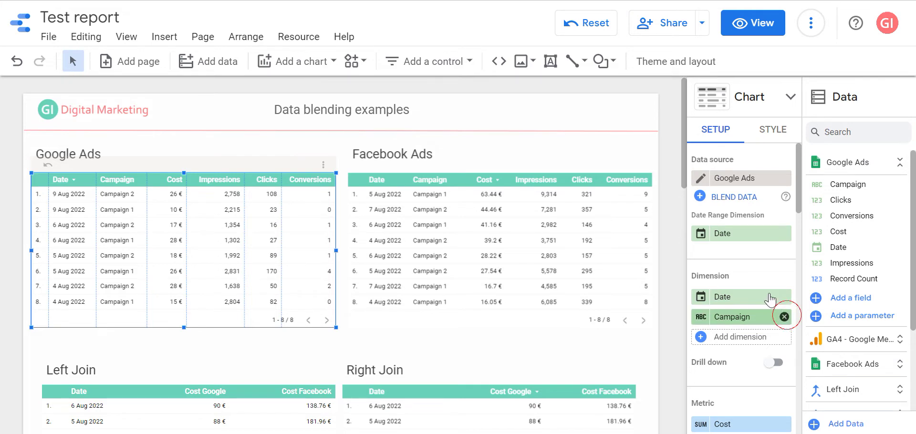
click(784, 317)
click(565, 165)
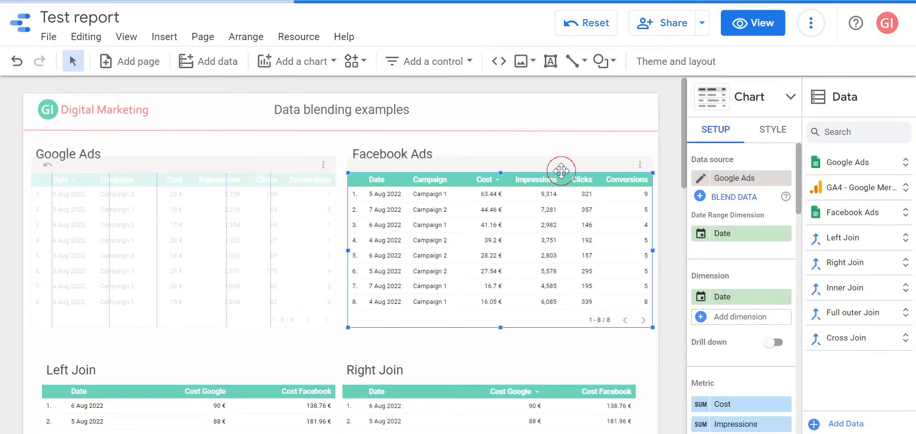
click(784, 317)
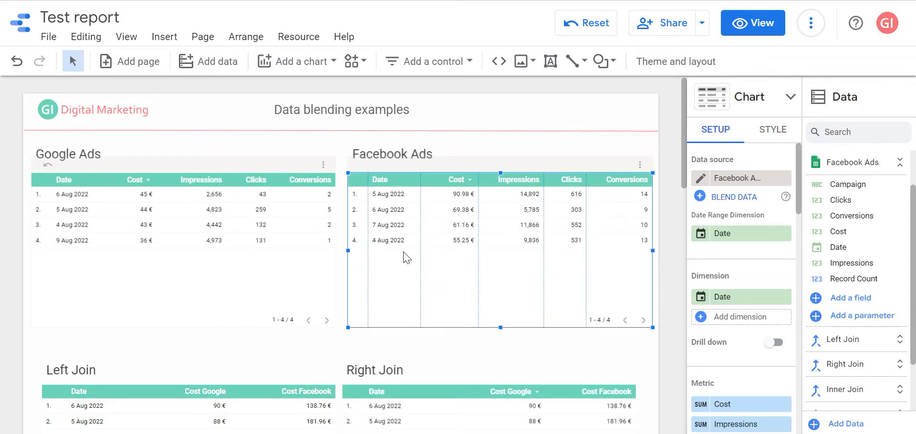
- Change the sort field of both the Facebook Ads and Google Ads tables to Date
scroll(726, 262, down, 4)
scroll(740, 295, down, 5)
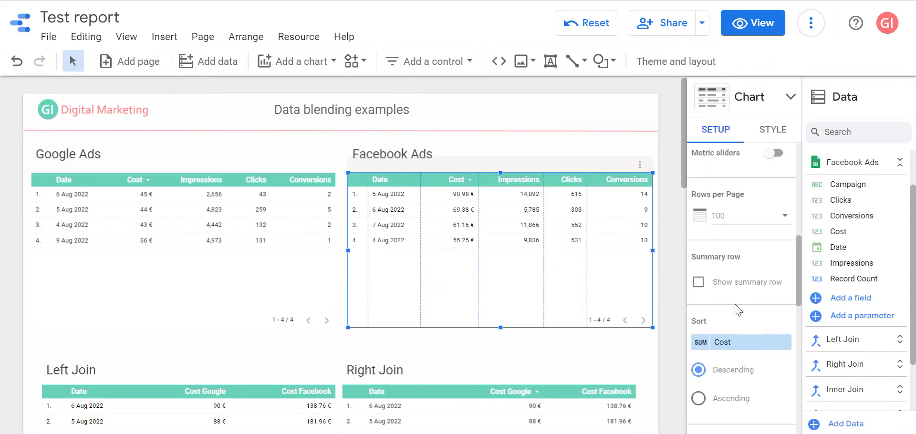
click(755, 344)
click(714, 343)
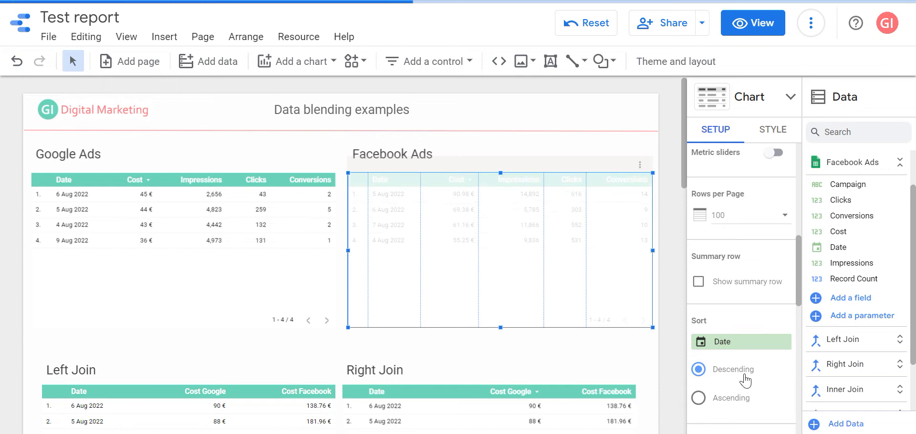
click(262, 225)
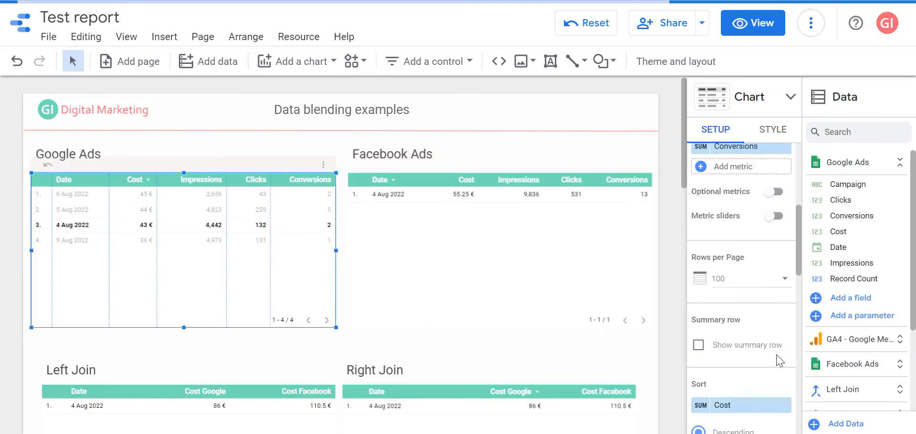
scroll(779, 361, down, 3)
click(728, 247)
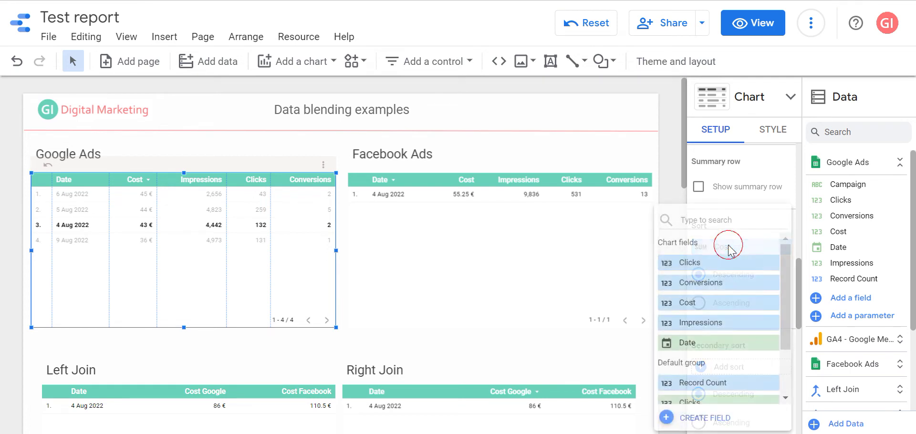
click(709, 343)
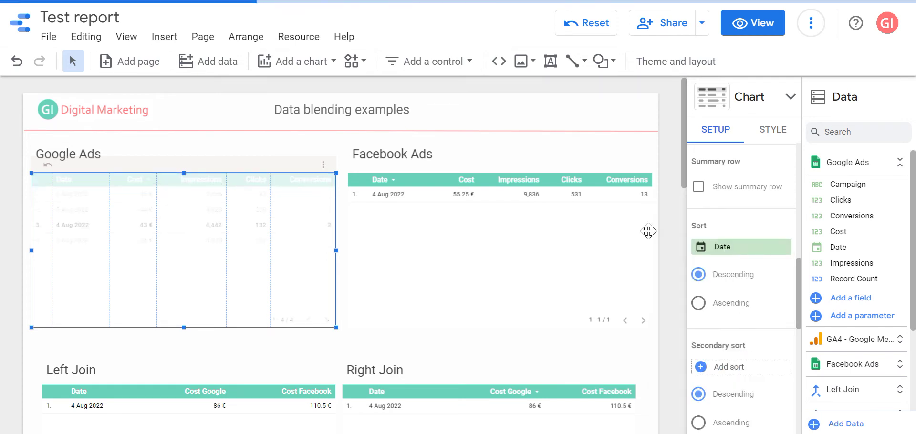
click(552, 202)
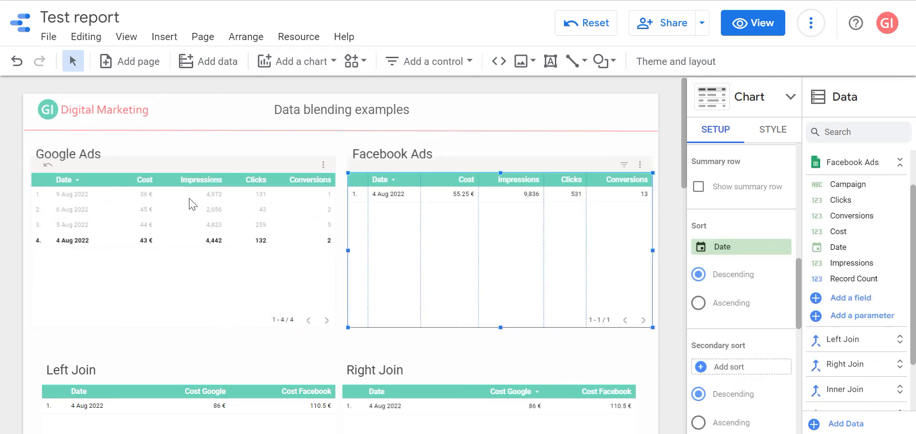
click(73, 241)
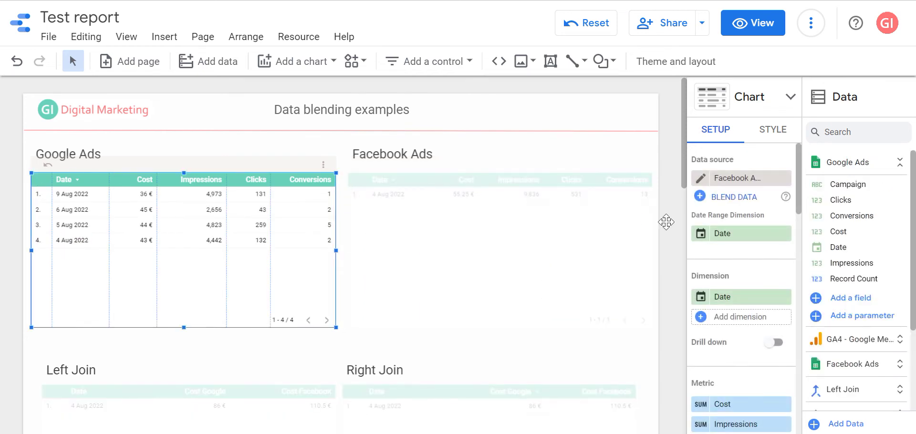
click(666, 199)
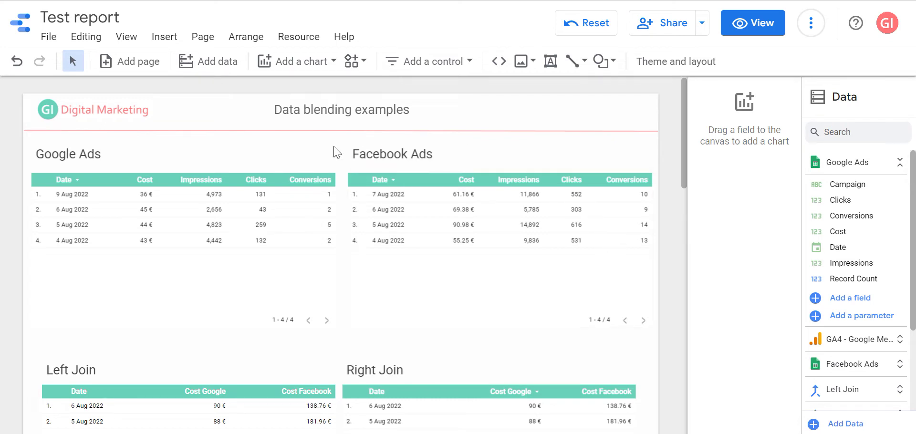
- Start a new blend with Google Ads as the first table's data source
click(295, 38)
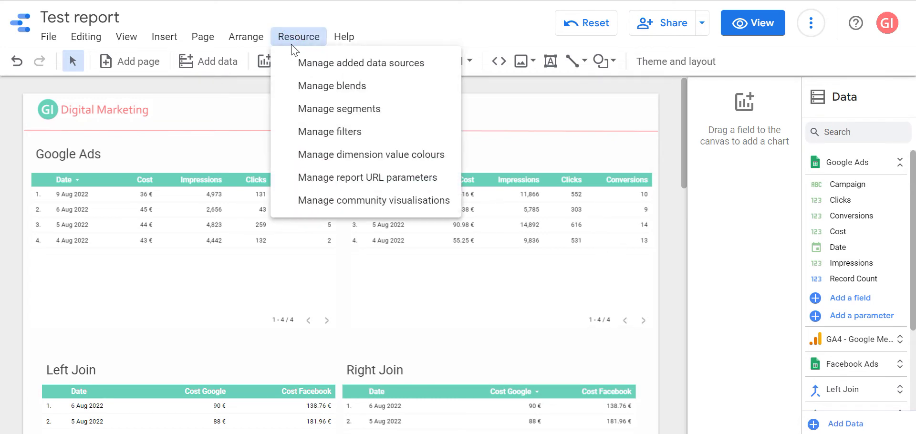
click(326, 96)
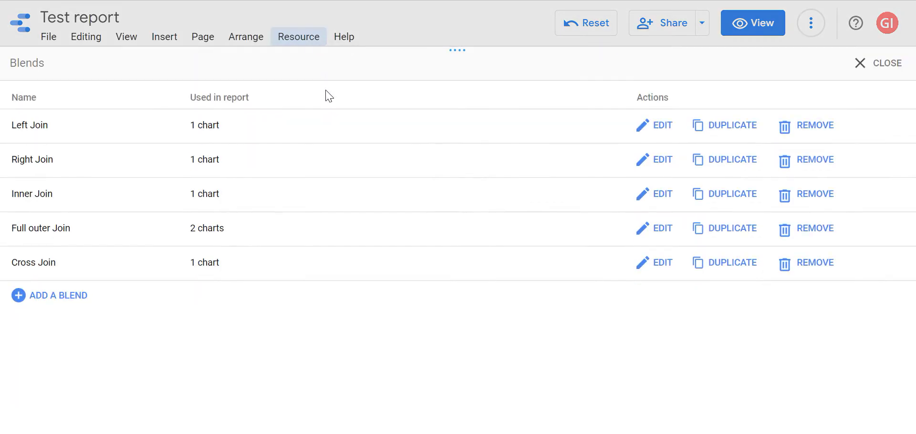
click(52, 296)
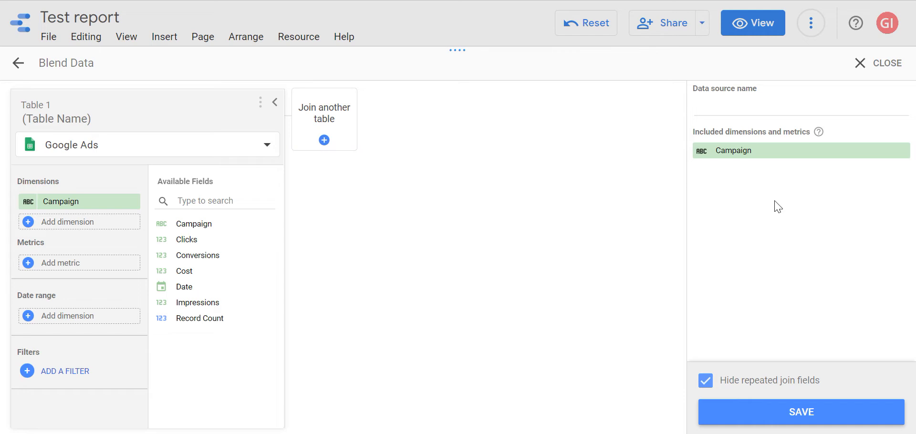
click(196, 145)
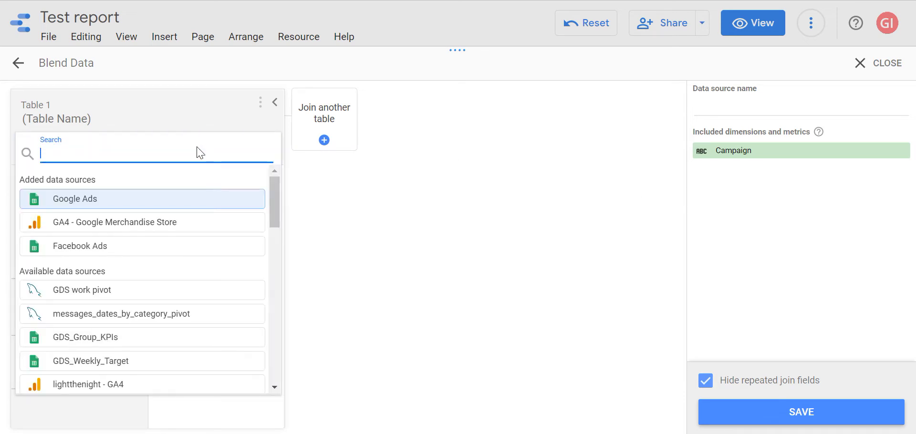
click(113, 205)
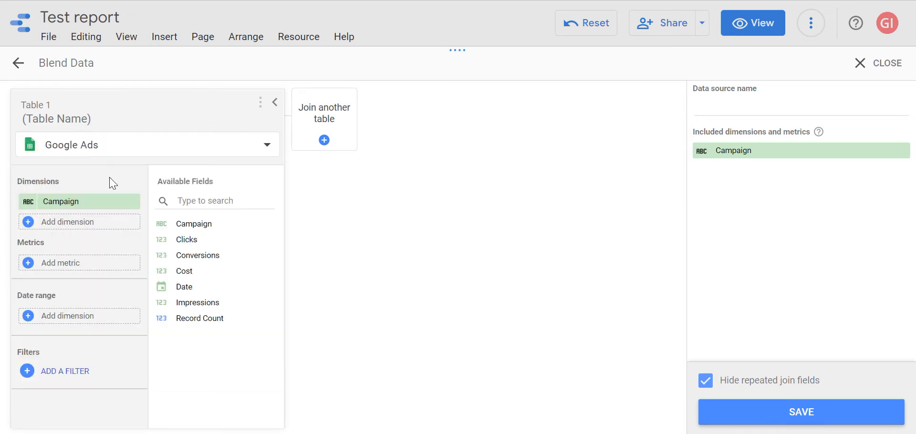
- Give the Google Ads table Date as dimension, Cost as metric, and Date as date range
click(134, 201)
drag(179, 287, 98, 205)
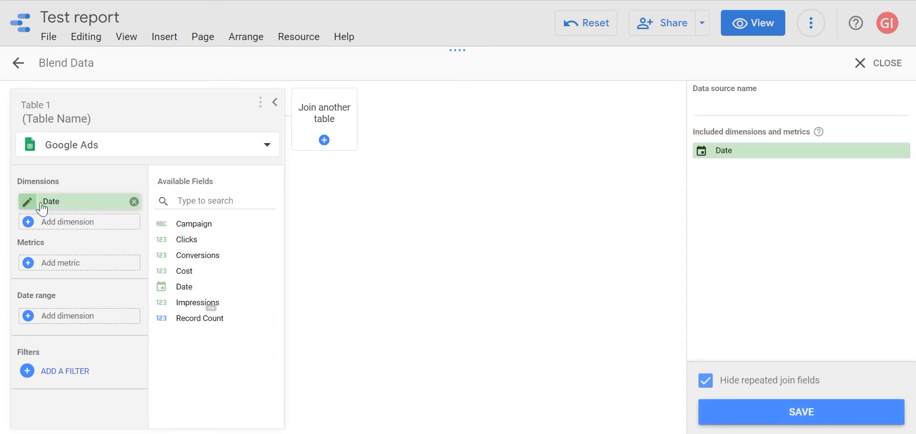
mouse_move(191, 271)
mouse_down()
mouse_move(72, 274)
mouse_move(75, 262)
mouse_up()
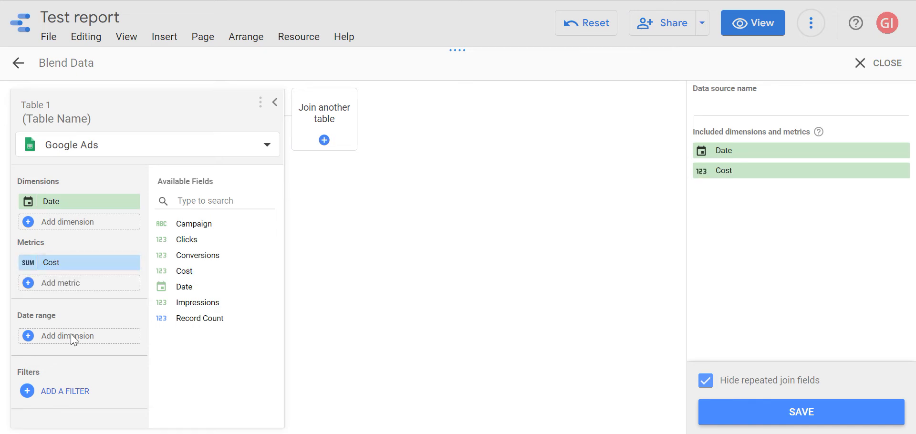
click(71, 337)
click(61, 264)
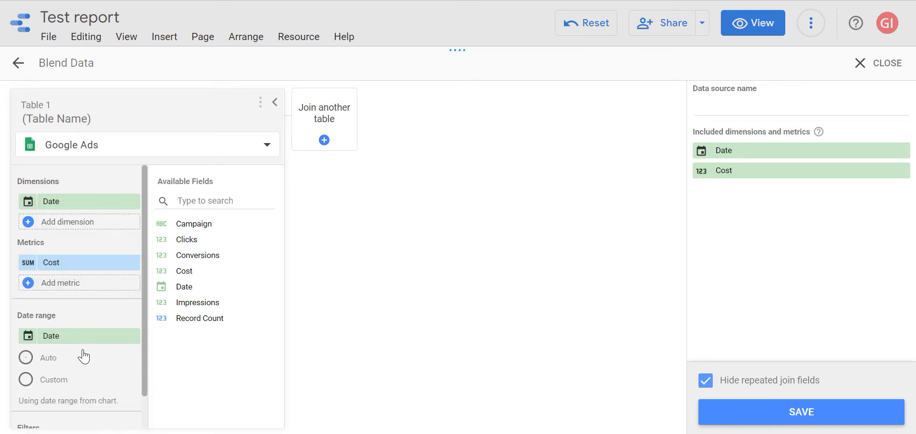
scroll(47, 367, down, 1)
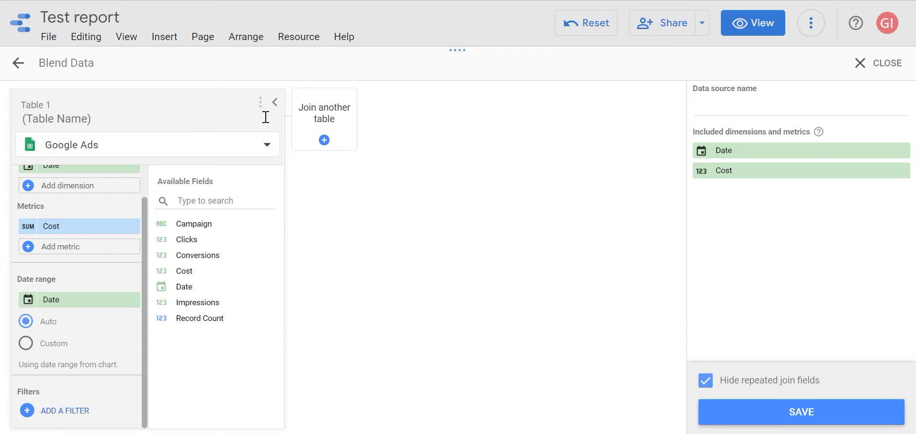
- Join Facebook Ads to the blend as its second table
click(331, 105)
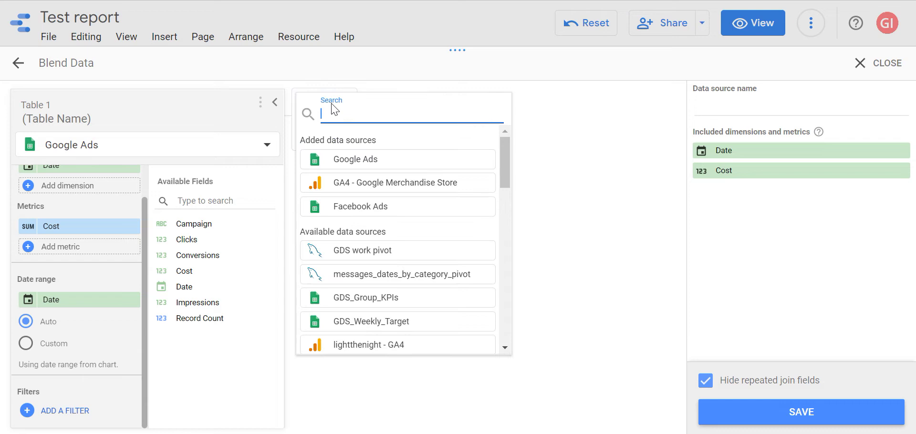
click(384, 214)
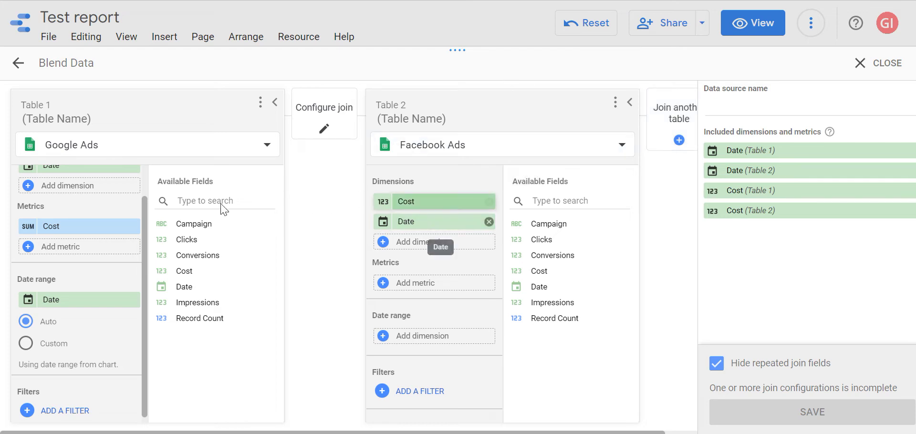
scroll(81, 238, up, 2)
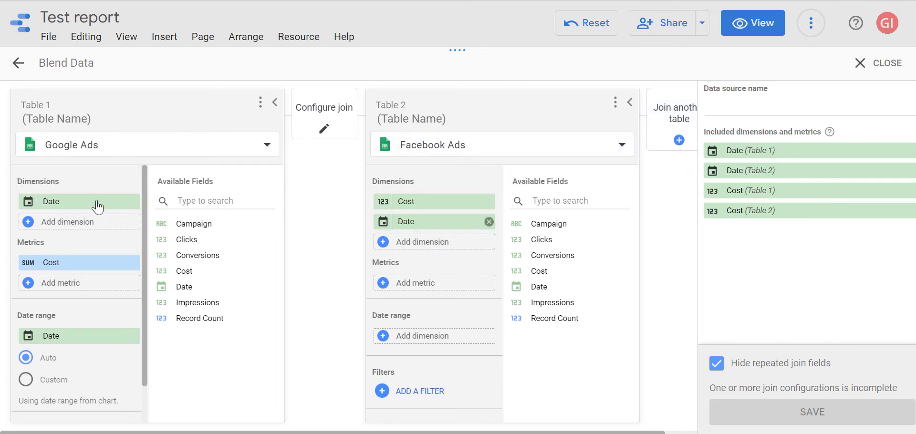
- Give Facebook Ads Date as dimension, Cost as metric, and Date as date range
mouse_move(433, 201)
click(489, 201)
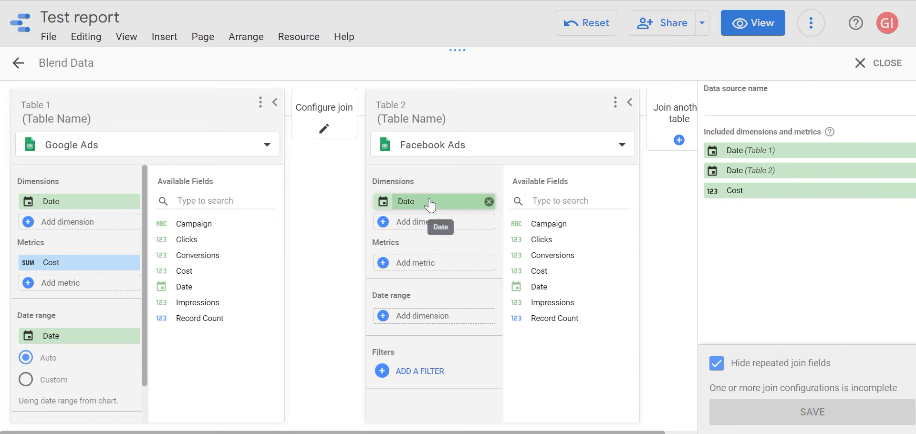
click(404, 270)
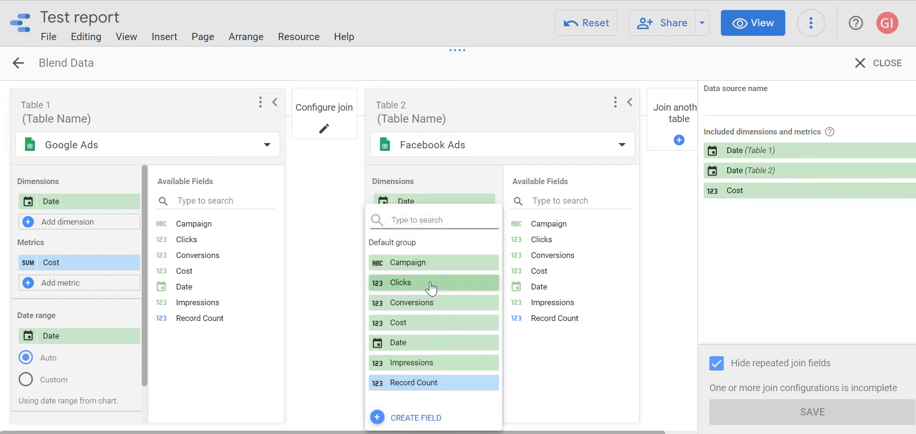
click(427, 322)
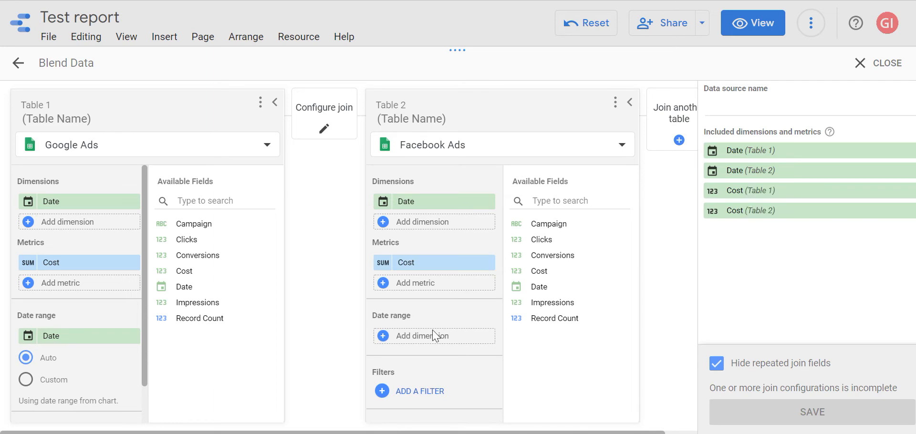
click(434, 335)
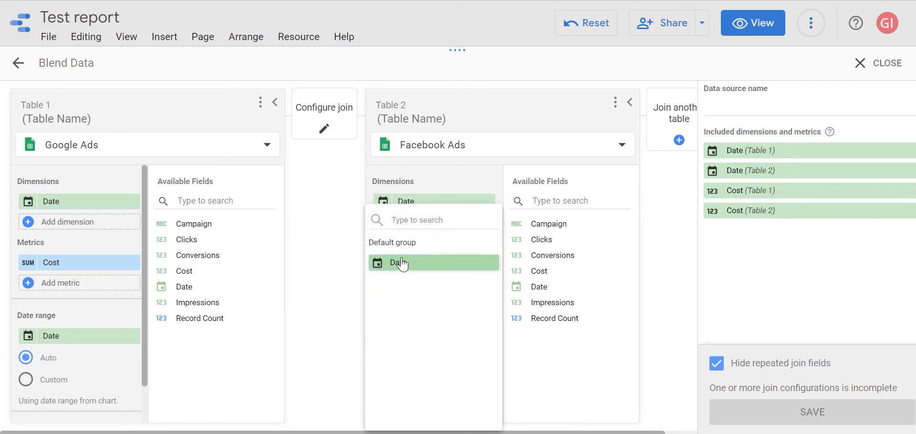
click(403, 264)
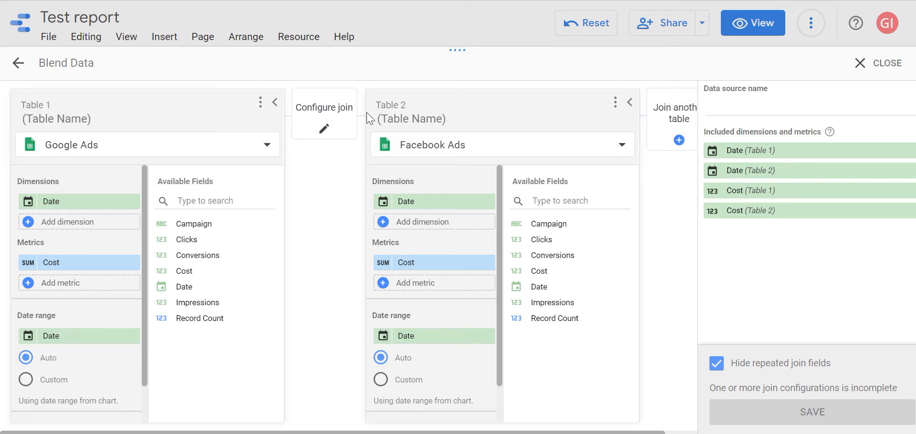
click(333, 129)
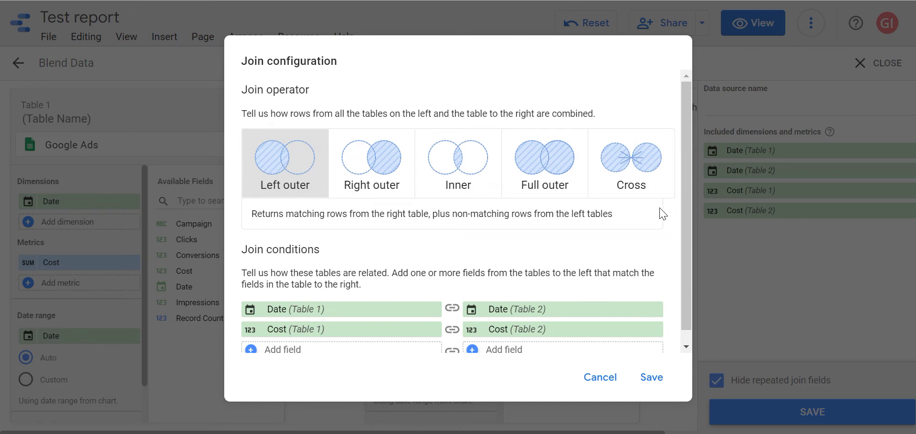
click(432, 317)
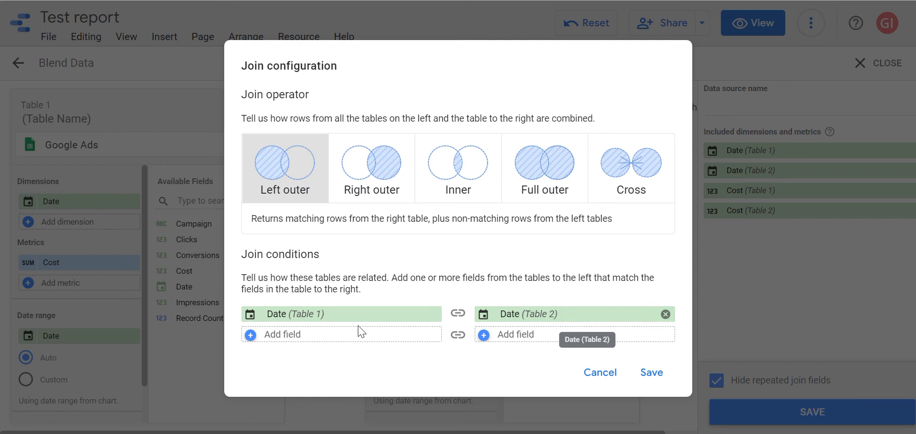
click(371, 336)
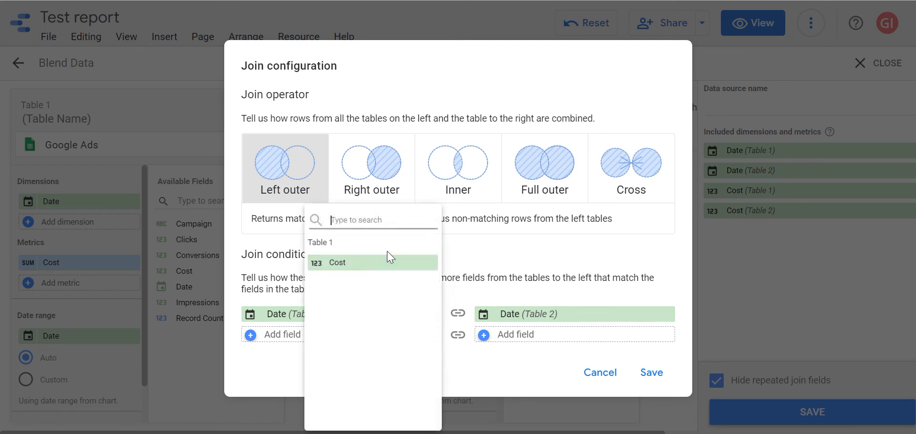
text(i)
key(BackSpace)
click(592, 375)
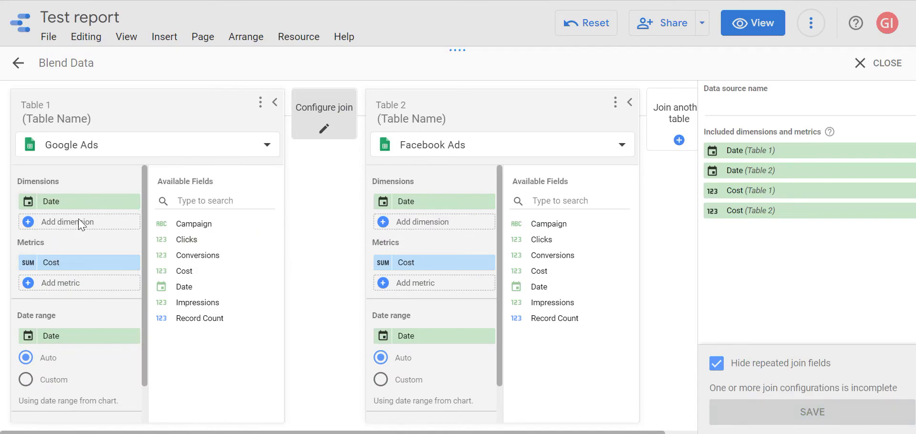
click(315, 123)
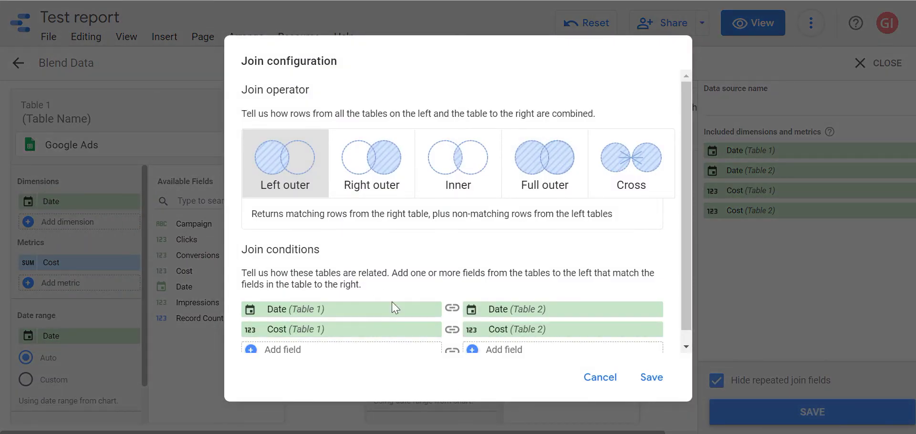
click(431, 329)
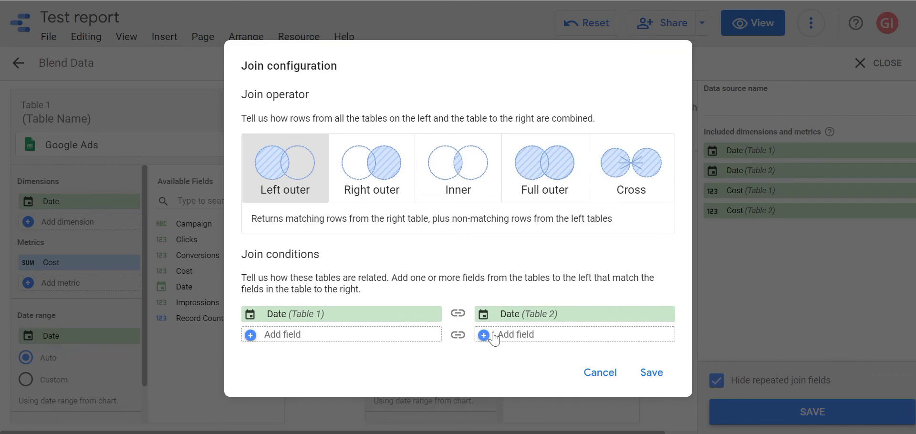
click(597, 374)
- Add Campaign to both tables' dimensions, then cancel the trial edits to the join conditions
drag(196, 224, 76, 221)
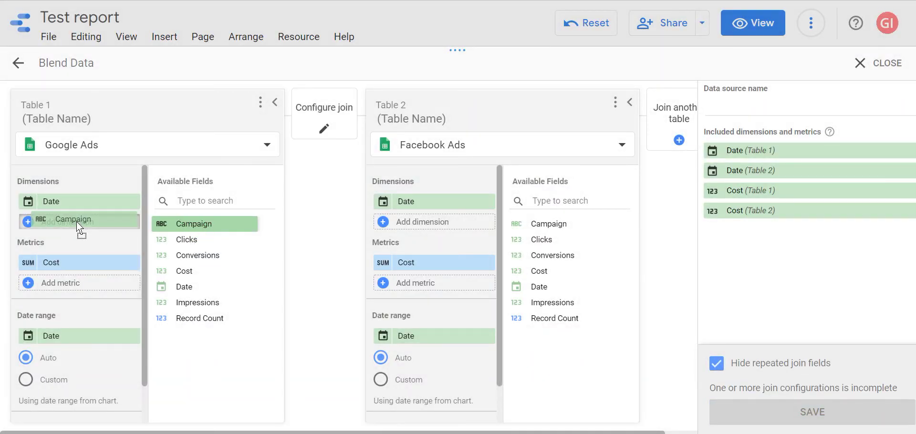
drag(525, 227, 422, 224)
click(317, 130)
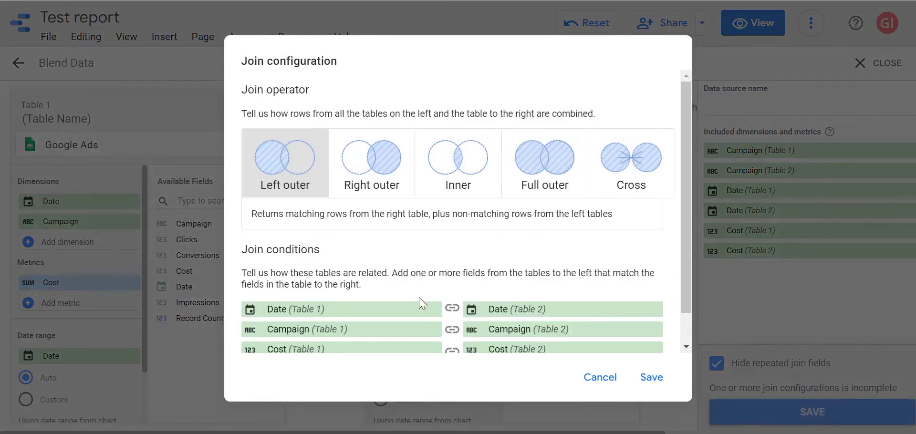
scroll(477, 295, down, 1)
click(432, 316)
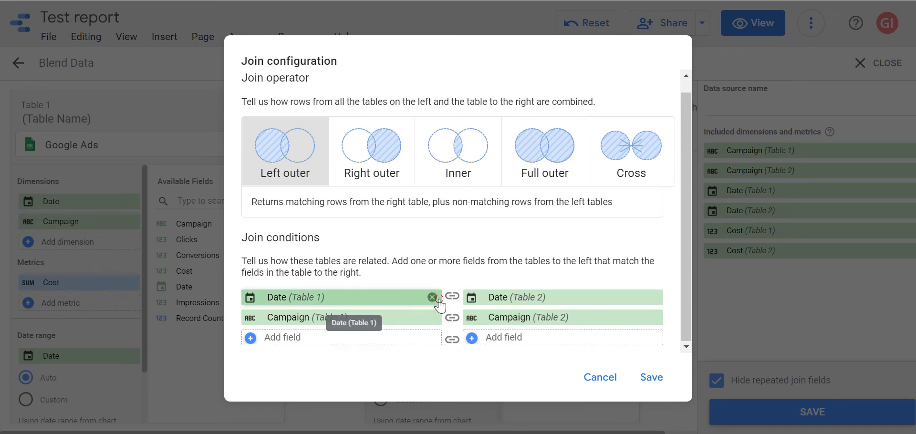
click(433, 300)
click(530, 261)
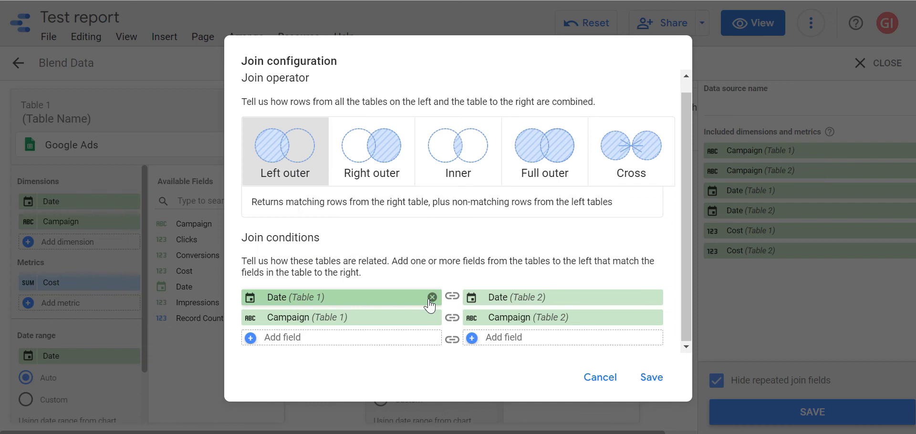
click(433, 297)
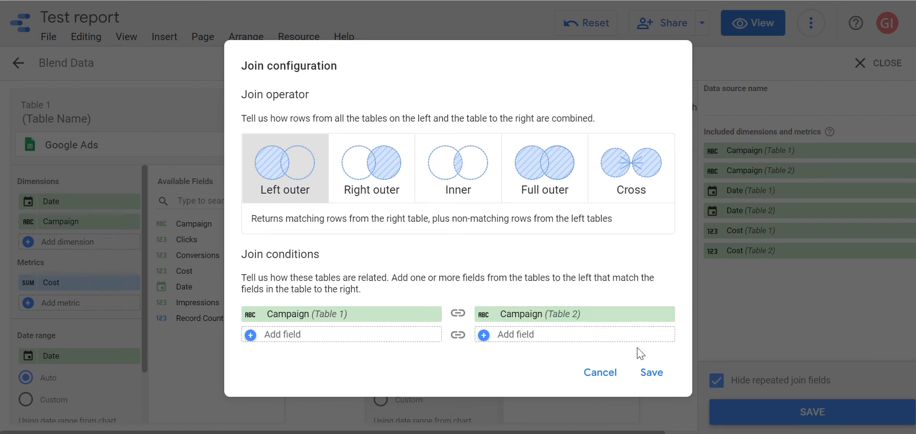
click(601, 374)
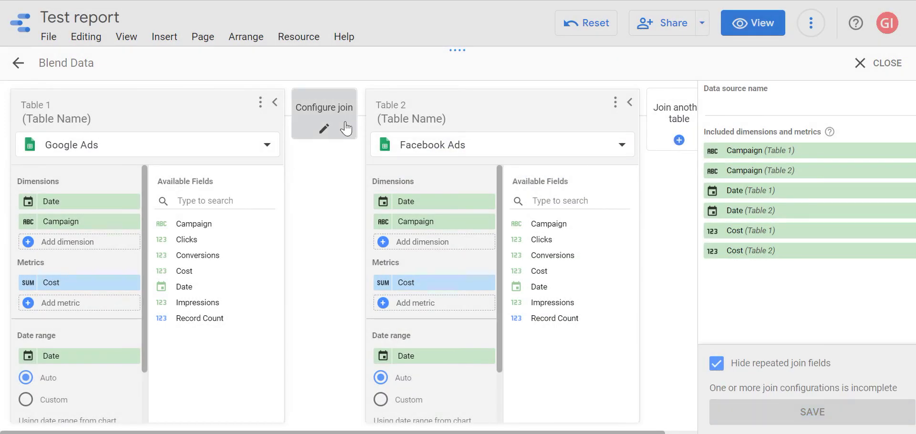
- Enter 'Blend test' in the blended data source's name field
click(776, 107)
text(Blend test)
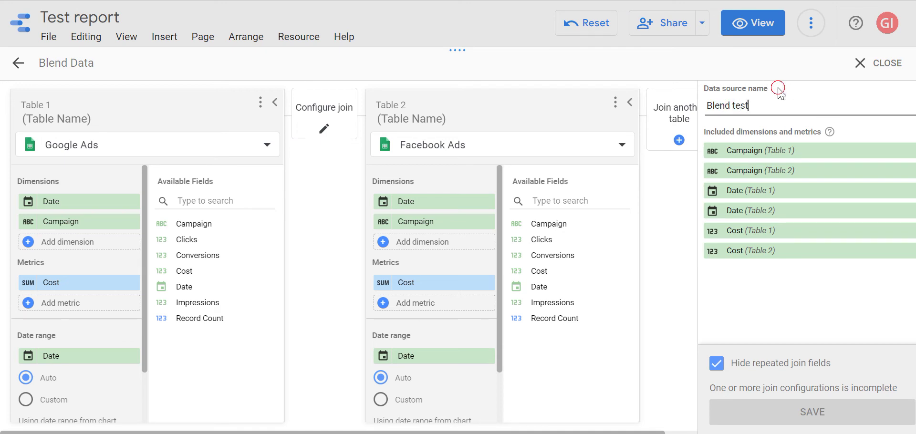
drag(778, 89, 712, 90)
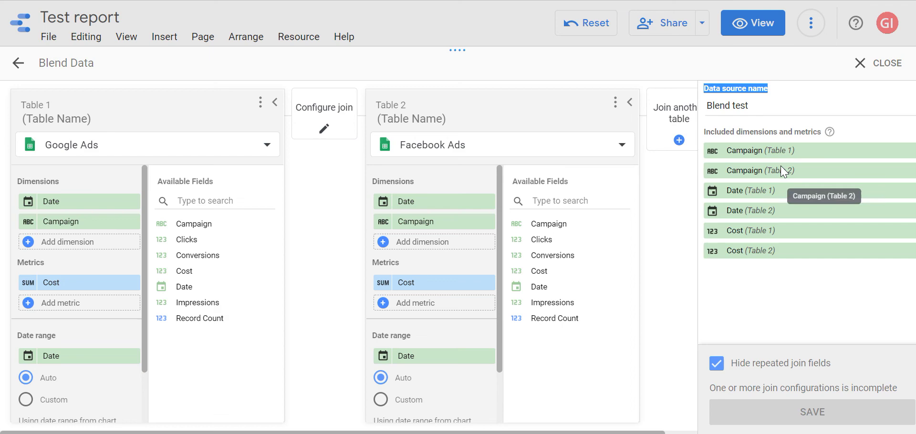
- Drop the Campaign and Cost join conditions, keeping Date only, and save the blend
click(318, 128)
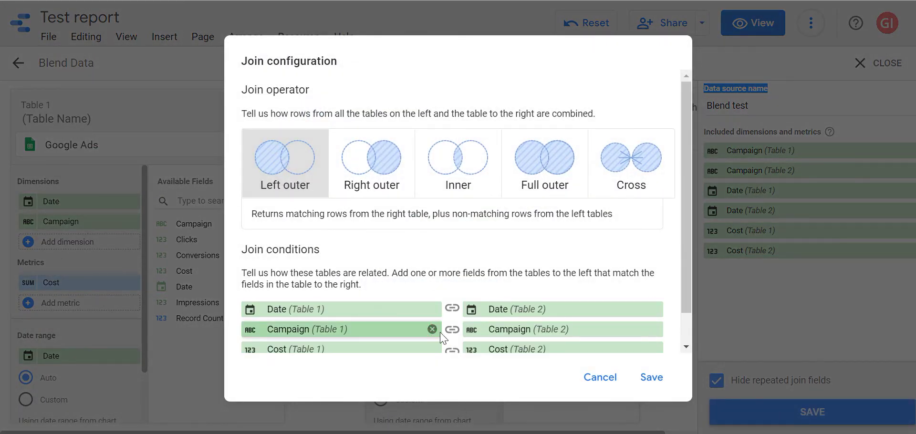
click(439, 334)
click(491, 200)
click(432, 329)
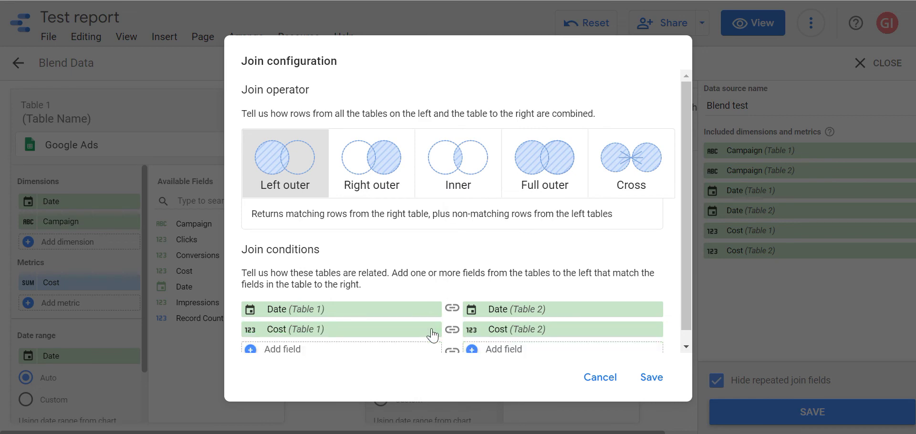
click(433, 330)
click(652, 378)
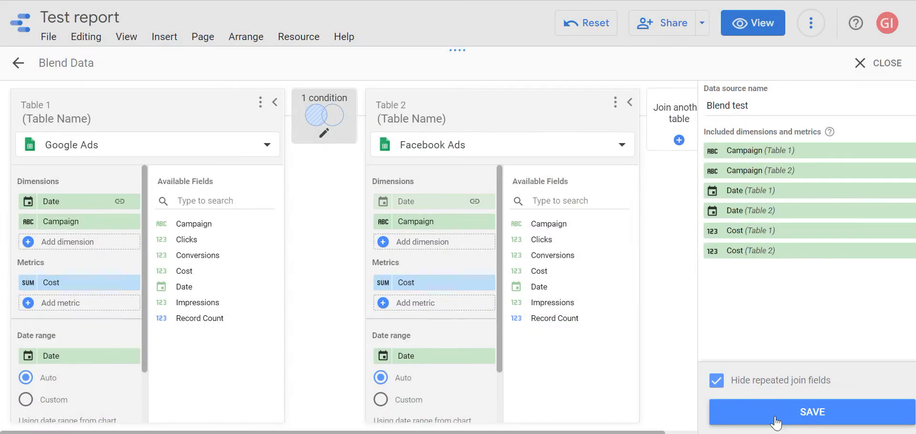
click(775, 422)
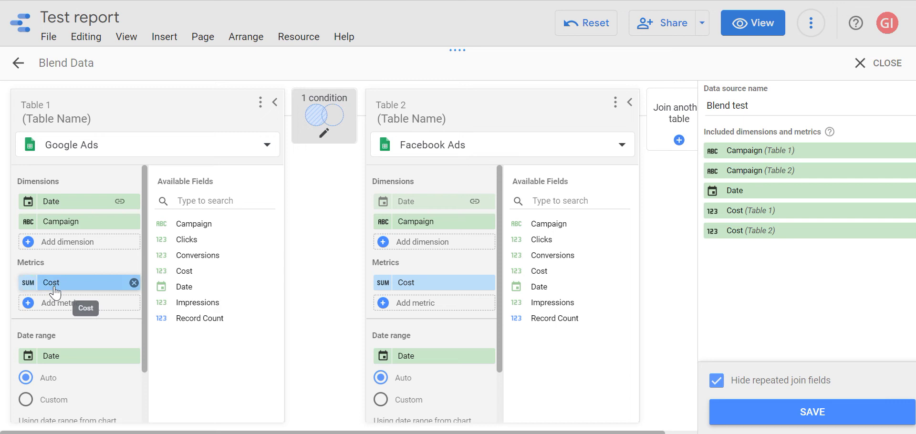
mouse_move(751, 243)
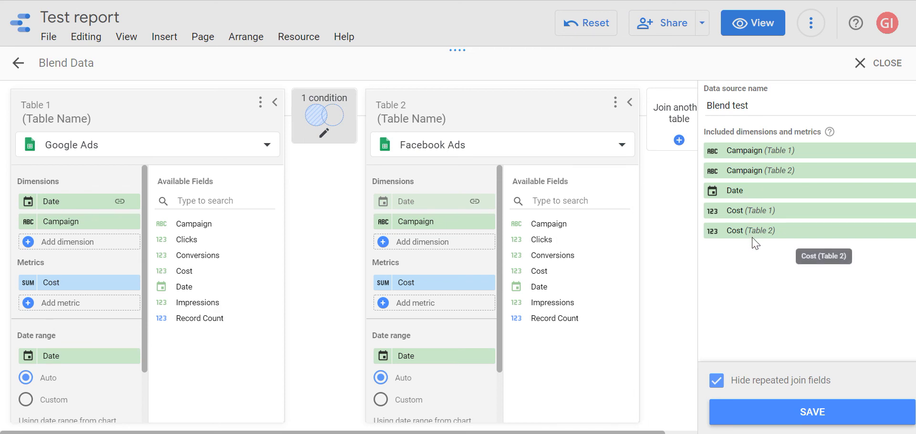
mouse_move(78, 283)
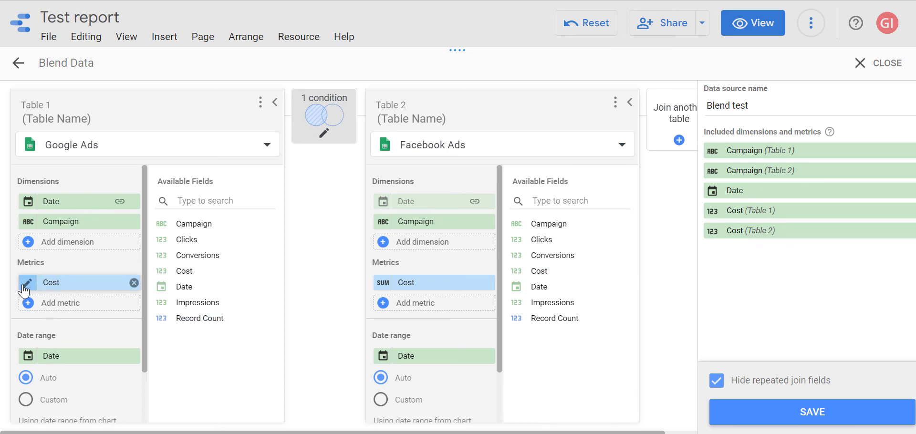
- Rename the Google Ads Cost metric to 'Google Cost'
click(24, 285)
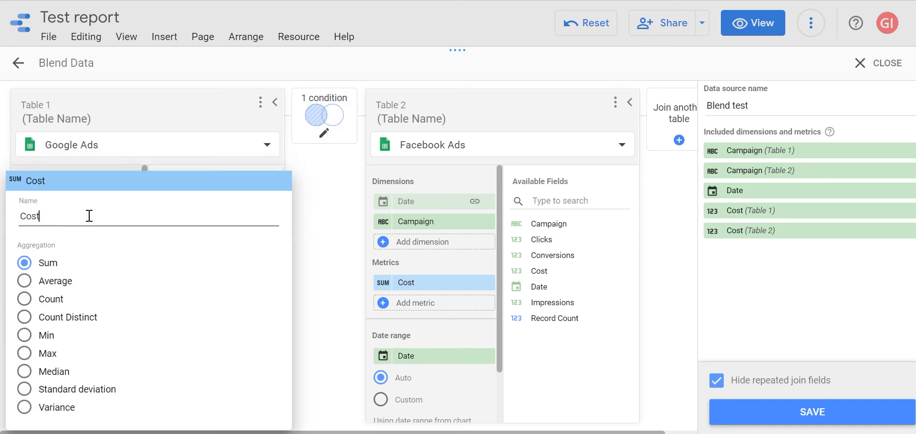
text(Google A)
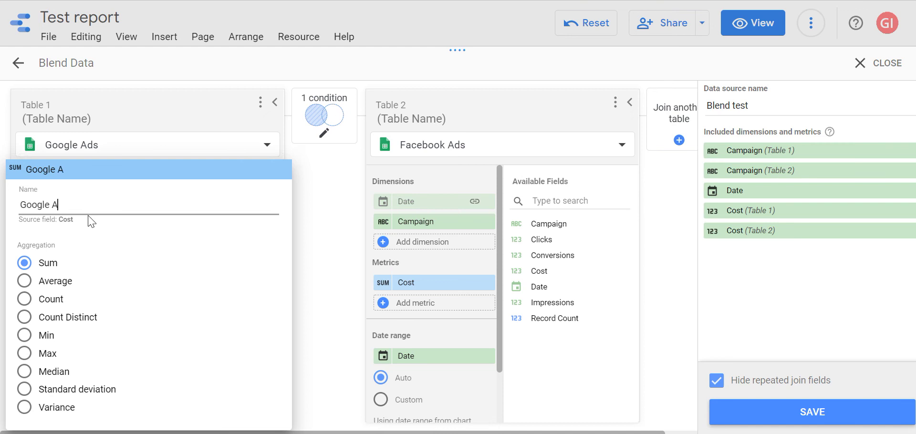
text(ds)
key(BackSpace)
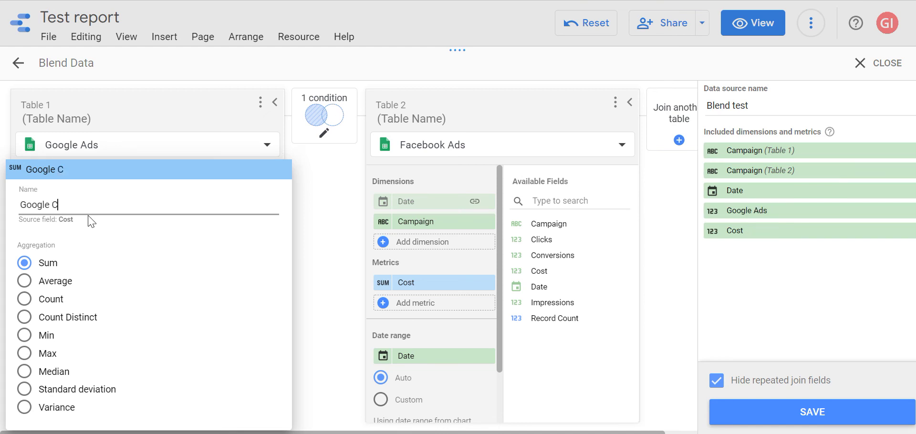
text(ost)
click(348, 238)
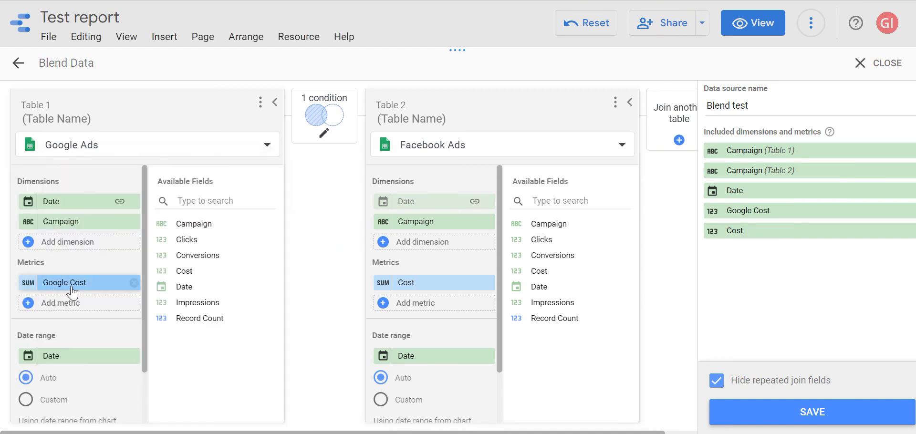
- Rename the Facebook Ads Cost metric to 'Fecabook cost' and save the blend
click(381, 282)
text(F)
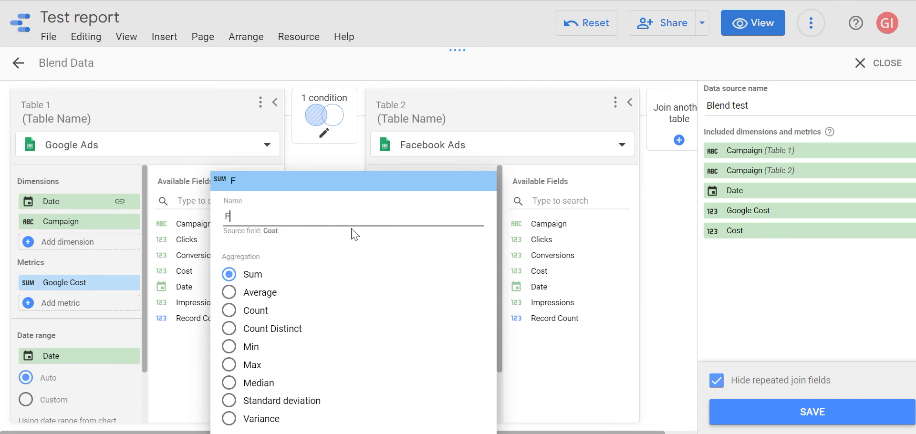
text(ecabook)
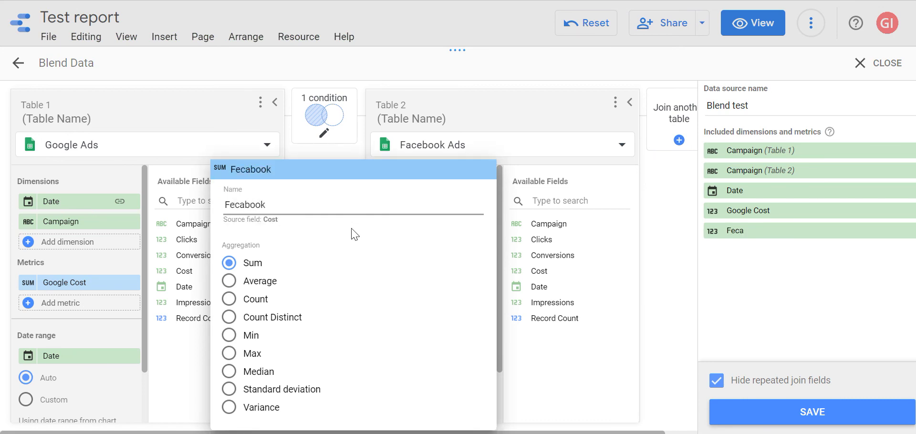
text( cost)
click(330, 155)
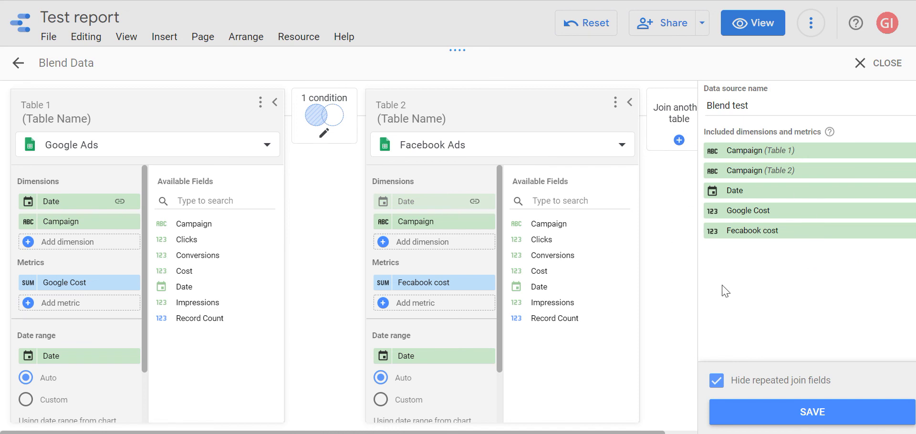
click(786, 423)
- Close the blend editor discarding changes, then select the Google Ads table to show its setup
click(883, 63)
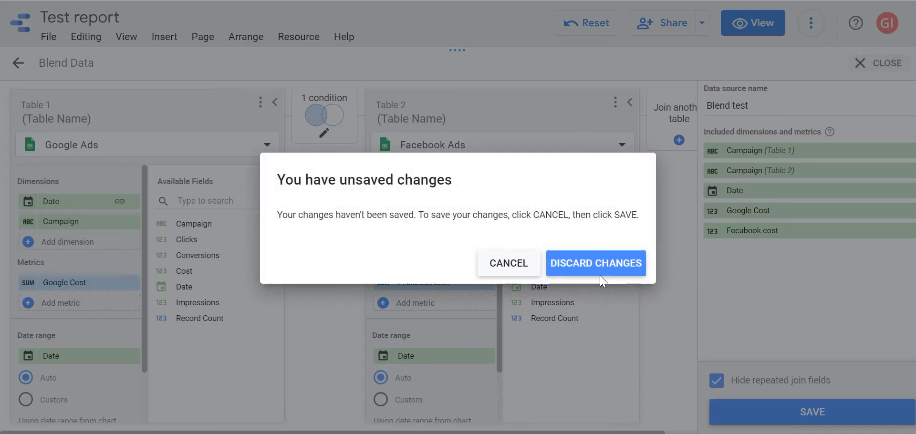
click(583, 274)
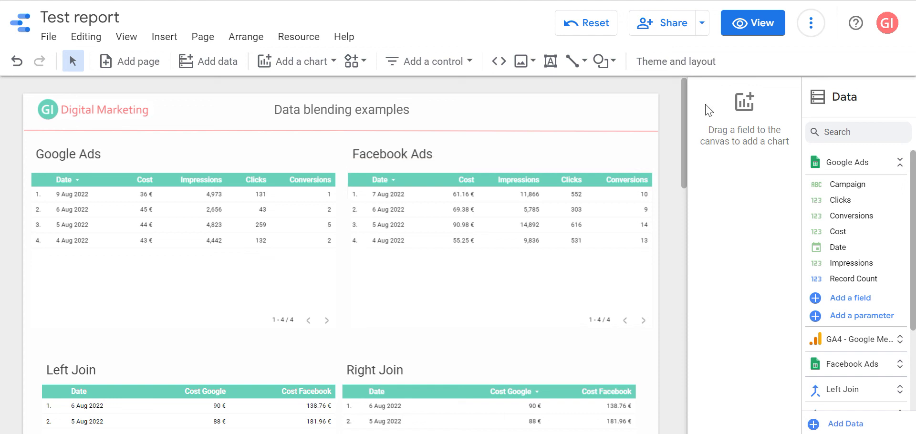
mouse_move(183, 229)
click(183, 173)
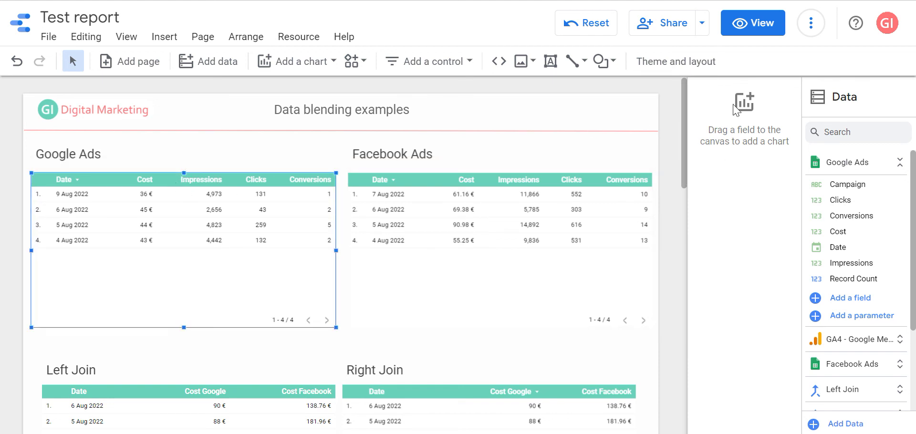
click(270, 249)
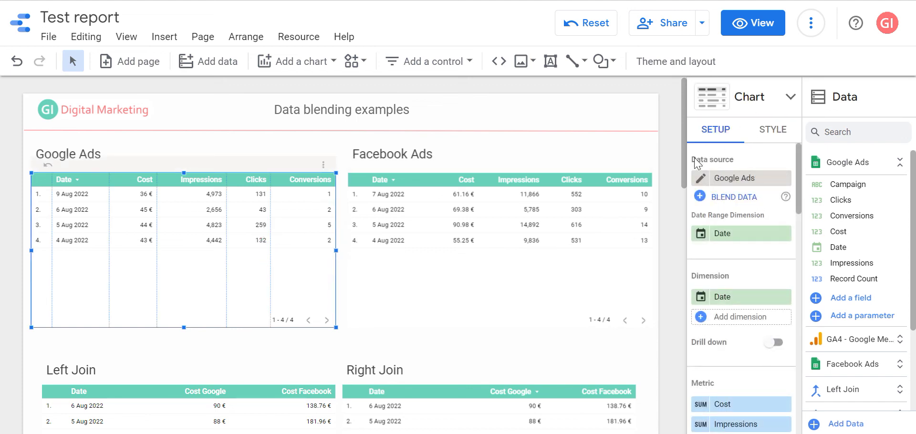
click(735, 201)
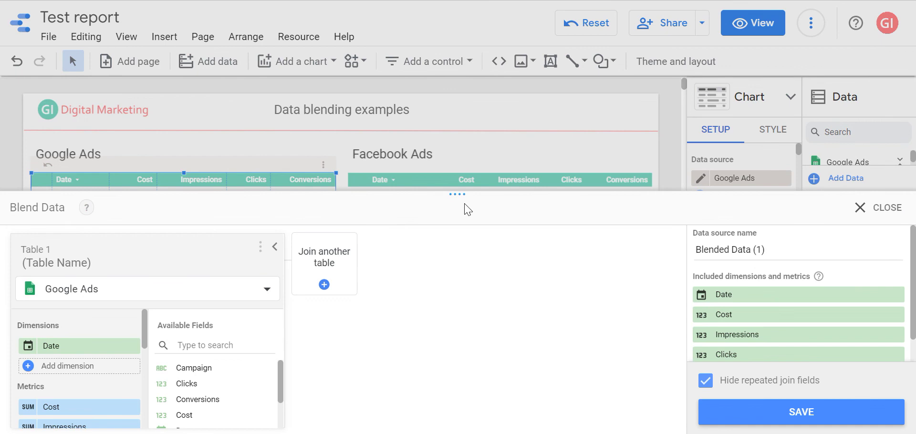
drag(457, 158, 457, 50)
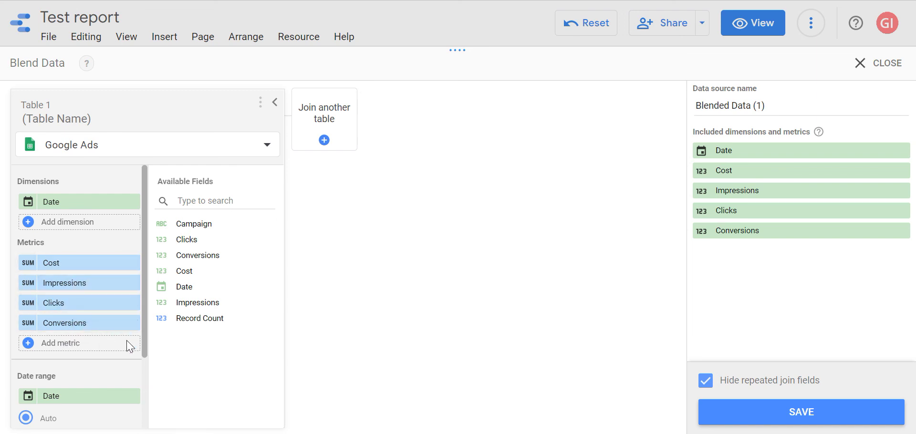
drag(129, 291, 101, 271)
click(879, 66)
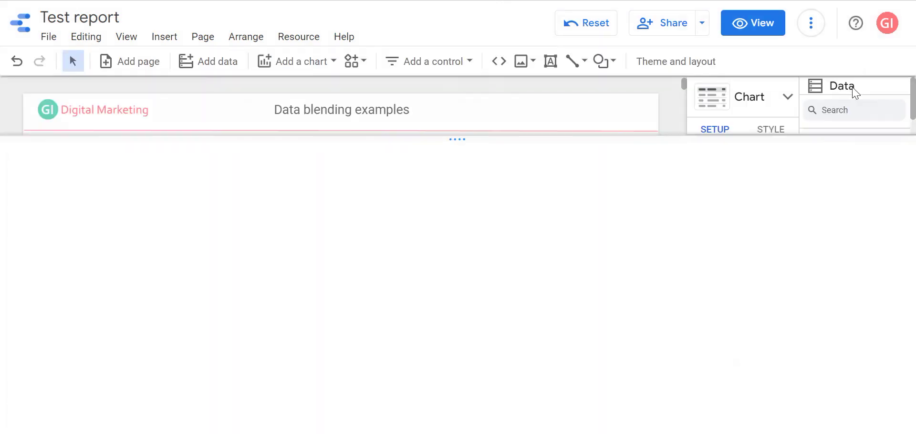
scroll(671, 307, down, 2)
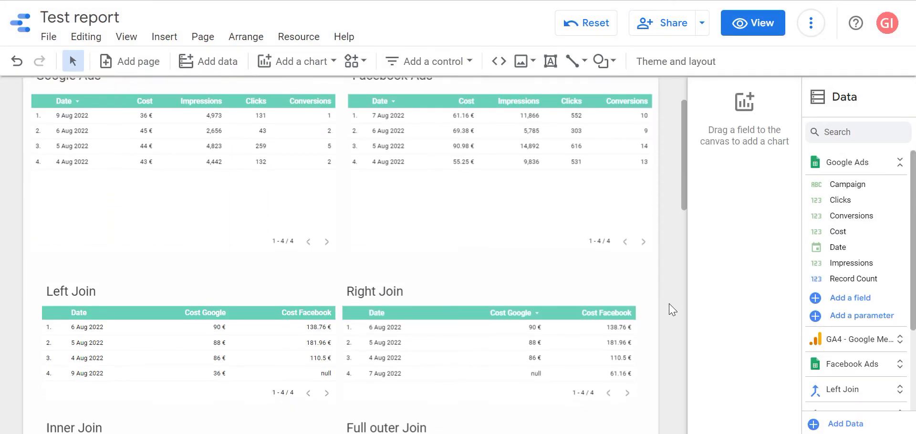
scroll(670, 307, down, 2)
scroll(620, 299, down, 8)
scroll(619, 299, up, 5)
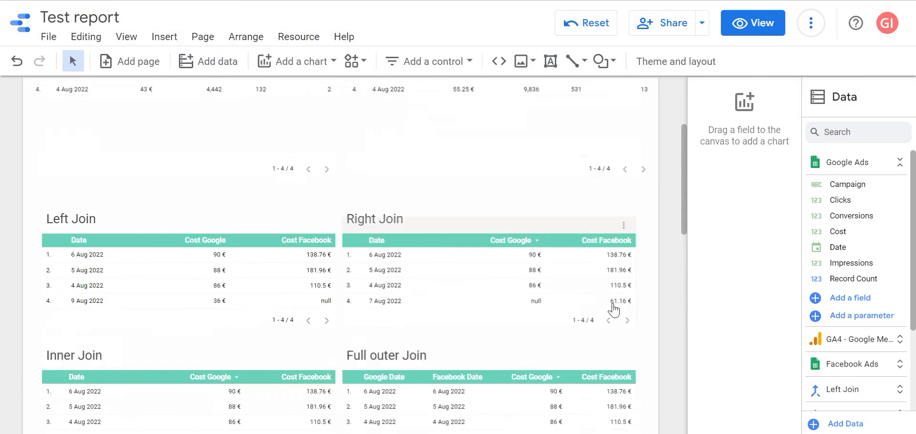
scroll(613, 307, up, 5)
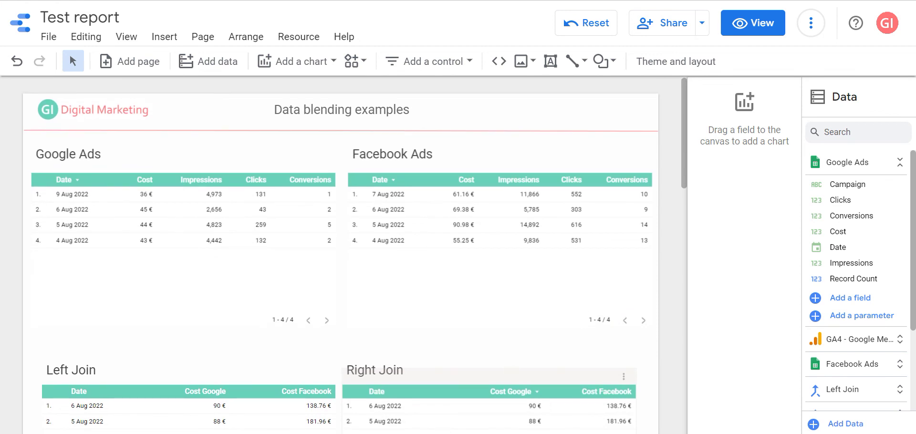